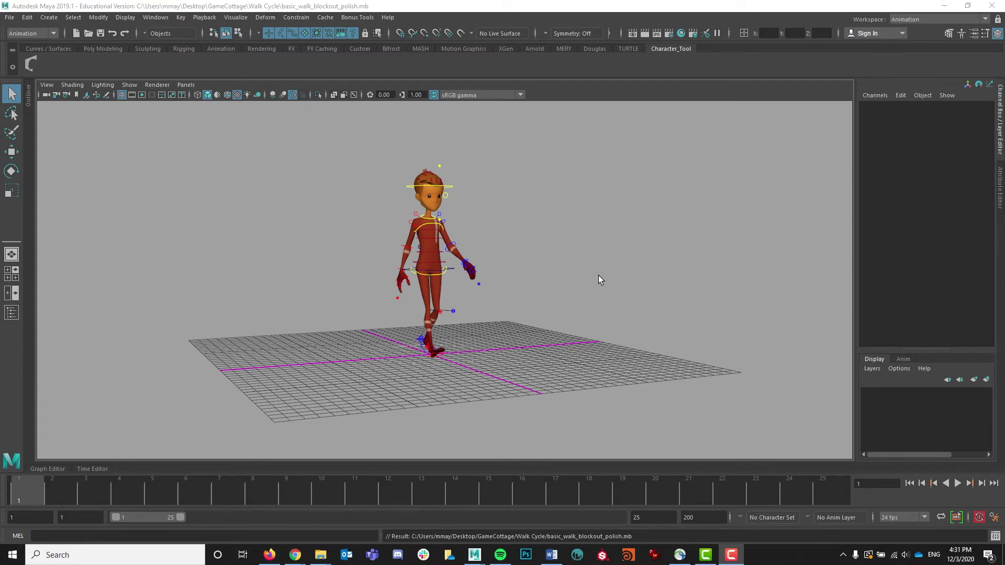
- Play the existing walk cycle, then select the character's COG control from a front view
{"action": "left_click", "coordinate": [958, 483]}
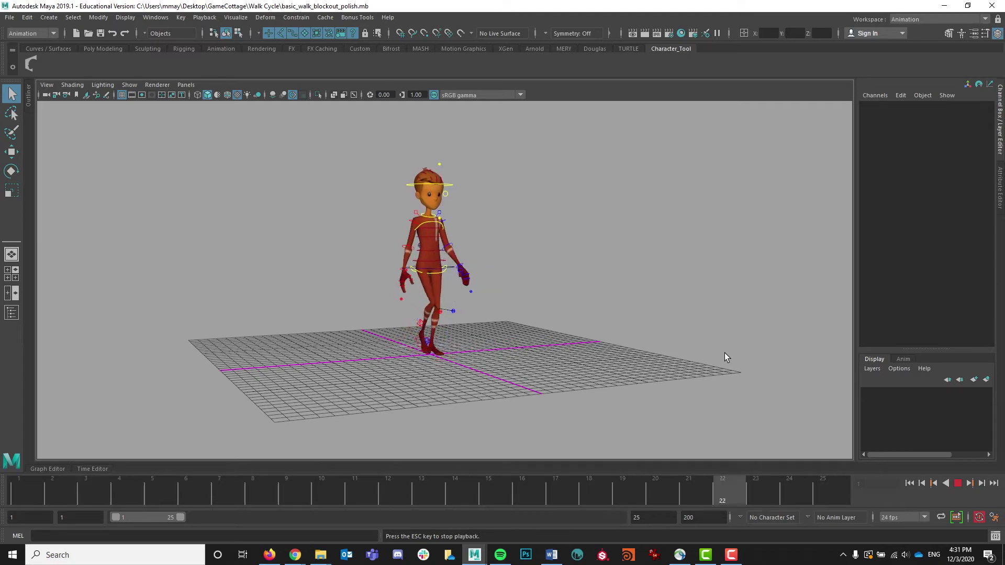
{"action": "left_click", "coordinate": [956, 483]}
{"action": "left_click", "coordinate": [25, 487]}
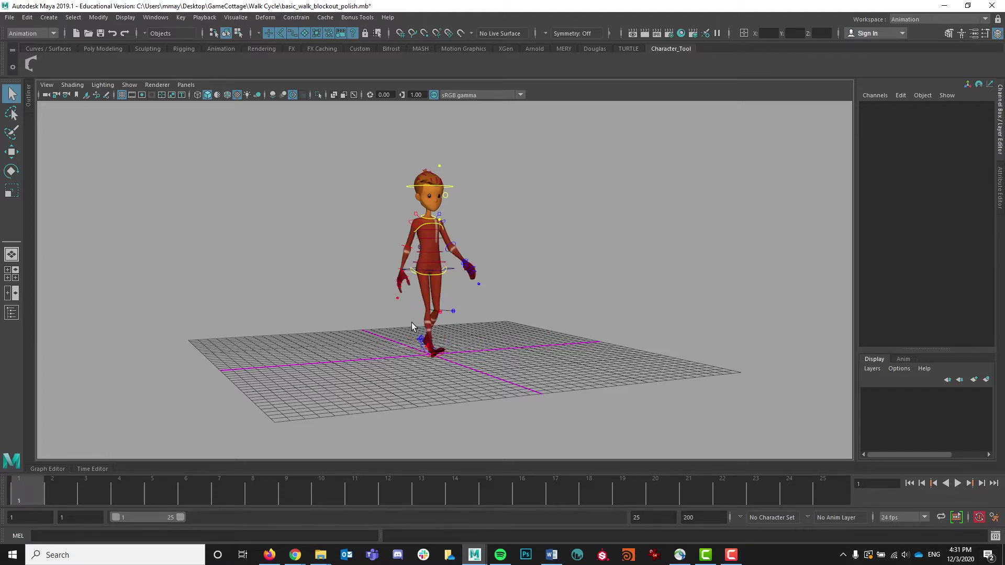
{"action": "mouse_move", "coordinate": [611, 325]}
{"action": "left_mouse_down", "text": "alt"}
{"action": "mouse_move", "coordinate": [557, 327]}
{"action": "mouse_move", "coordinate": [627, 328]}
{"action": "left_mouse_up", "text": "alt"}
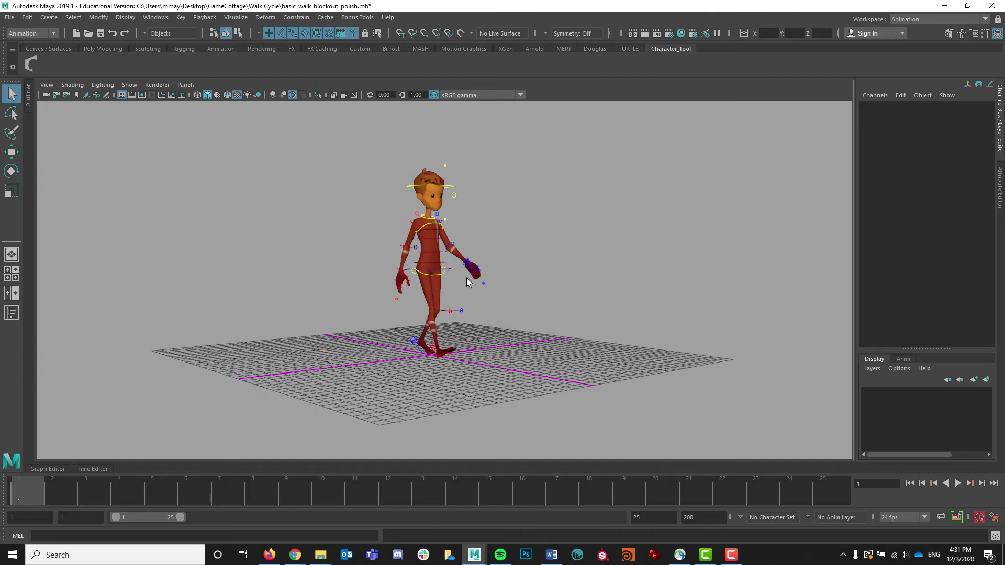
{"action": "left_click", "coordinate": [428, 272]}
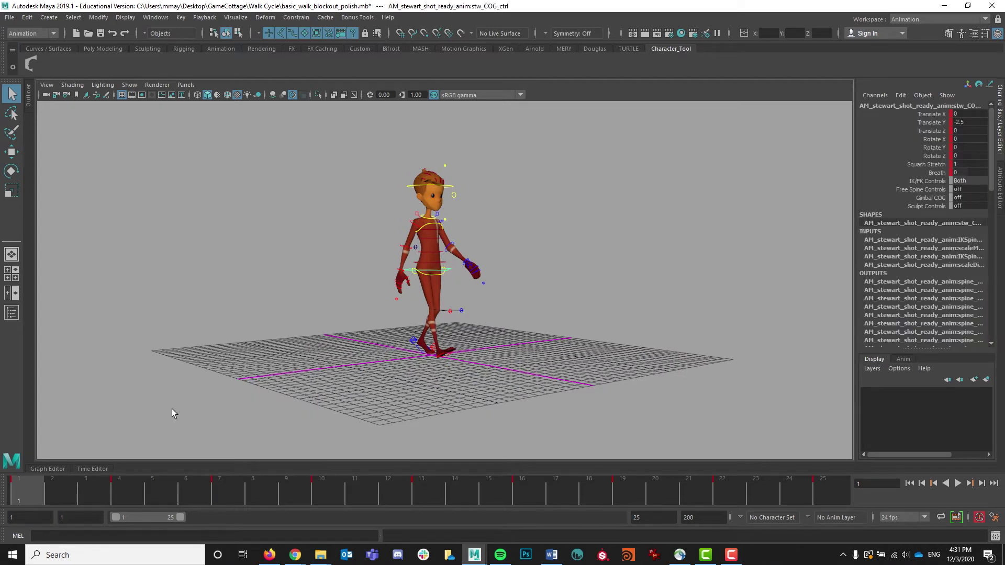
{"action": "left_click_drag", "start_coordinate": [602, 334], "coordinate": [567, 333], "text": "alt"}
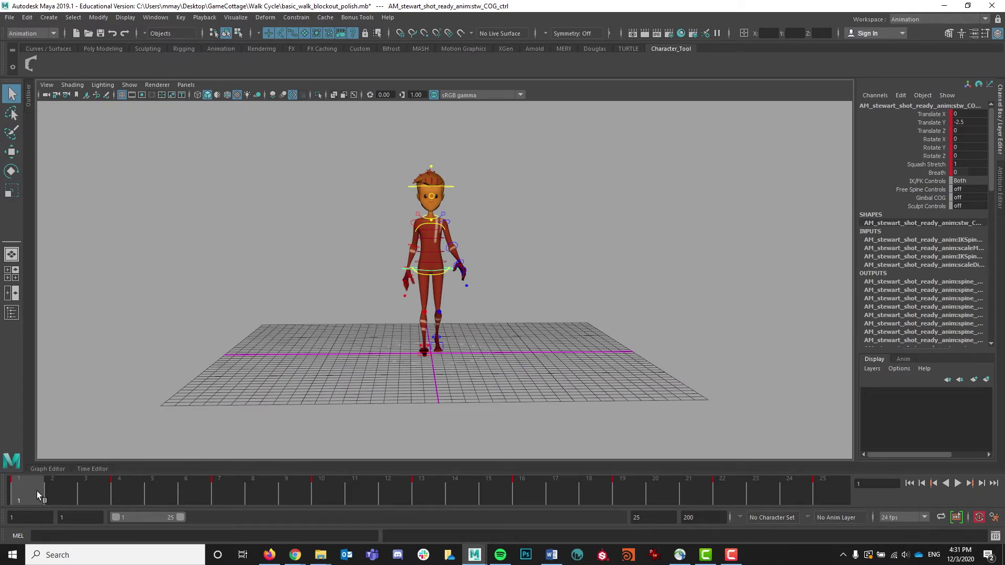
- Key the COG's Translate X at -4 on frame 7
{"action": "left_click_drag", "start_coordinate": [36, 491], "coordinate": [219, 495]}
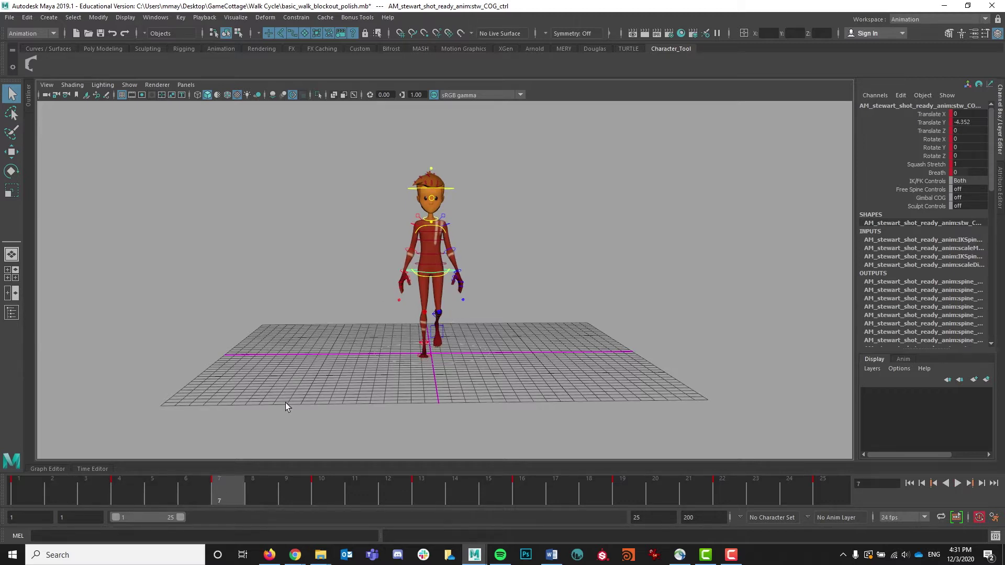
{"action": "left_click_drag", "start_coordinate": [92, 486], "coordinate": [237, 498]}
{"action": "key", "text": "w"}
{"action": "left_click_drag", "start_coordinate": [484, 271], "coordinate": [478, 273]}
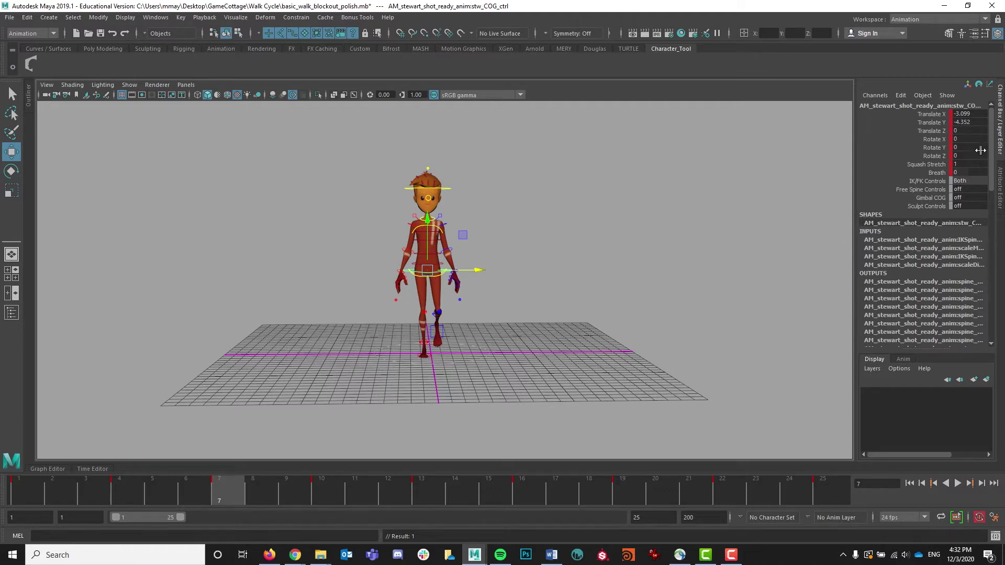
{"action": "double_click", "coordinate": [969, 114]}
{"action": "key", "text": "Return"}
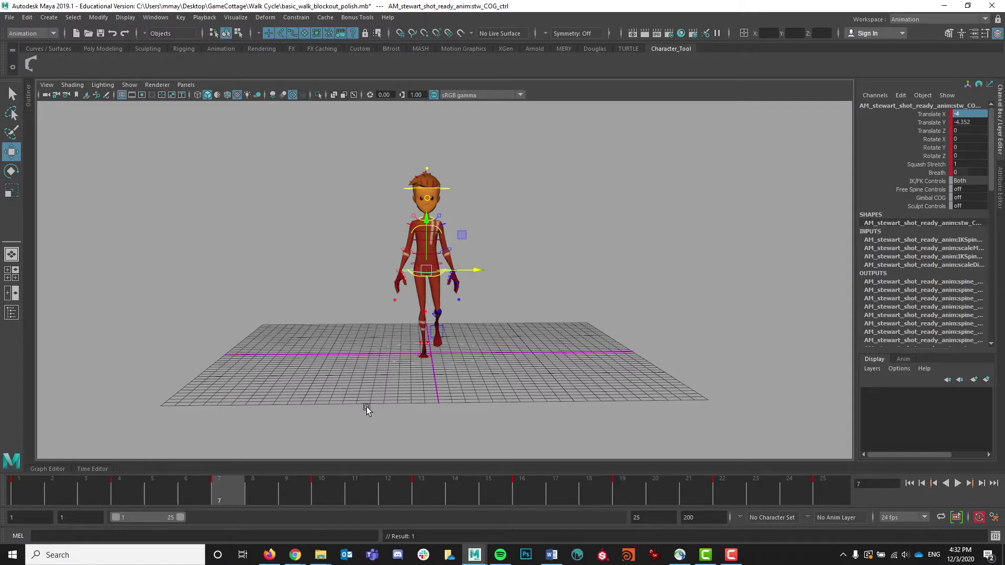
- Key the COG's Translate X at 4 on frame 19
{"action": "left_click", "coordinate": [628, 492]}
{"action": "double_click", "coordinate": [964, 115]}
{"action": "type", "text": "4"}
{"action": "key", "text": "Return"}
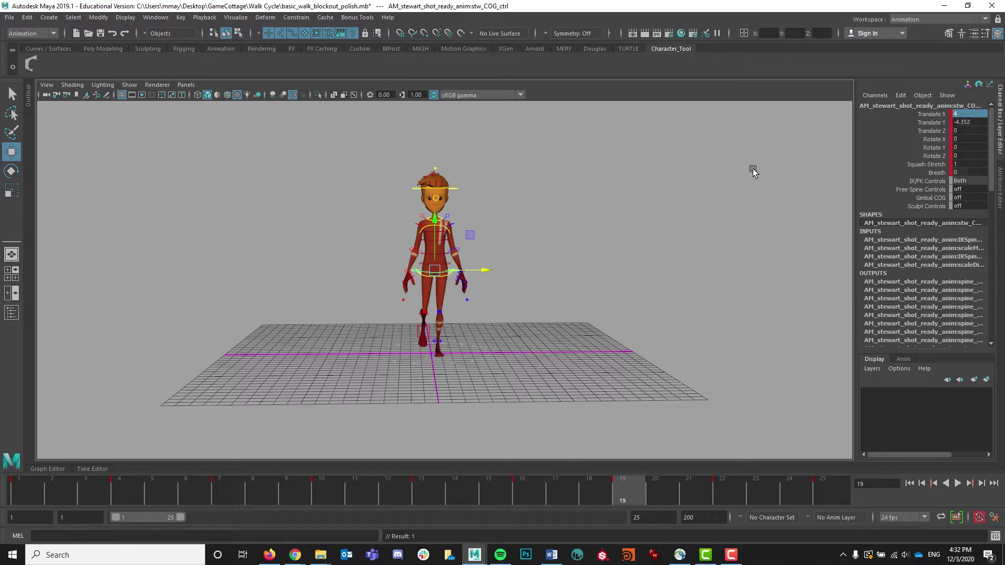
- Play back the walk several times to review the side-to-side COG shift, then deselect
{"action": "mouse_move", "coordinate": [13, 498]}
{"action": "left_mouse_down"}
{"action": "mouse_move", "coordinate": [167, 481]}
{"action": "mouse_move", "coordinate": [789, 495]}
{"action": "mouse_move", "coordinate": [282, 480]}
{"action": "mouse_move", "coordinate": [17, 493]}
{"action": "left_mouse_up"}
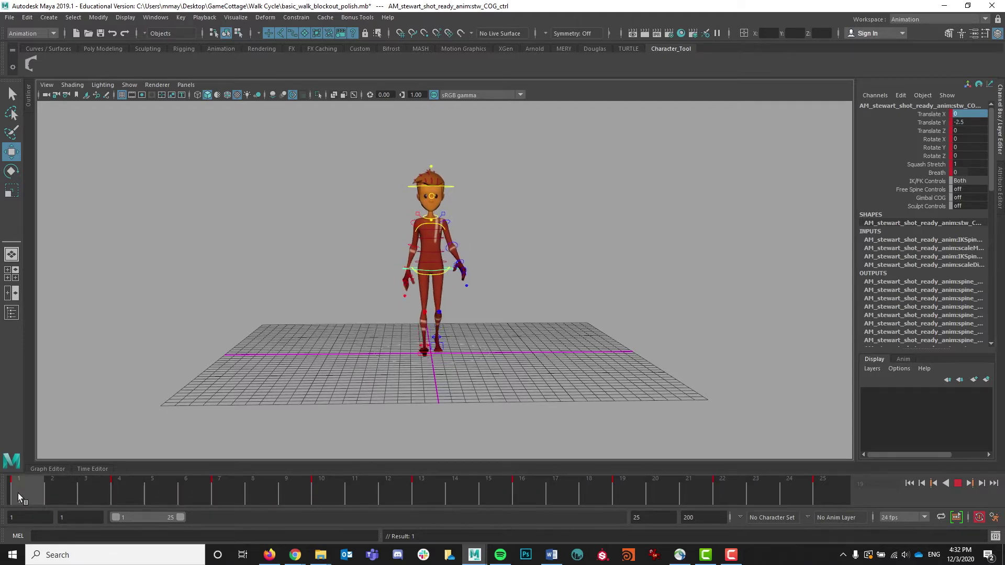
{"action": "key", "text": "alt+v"}
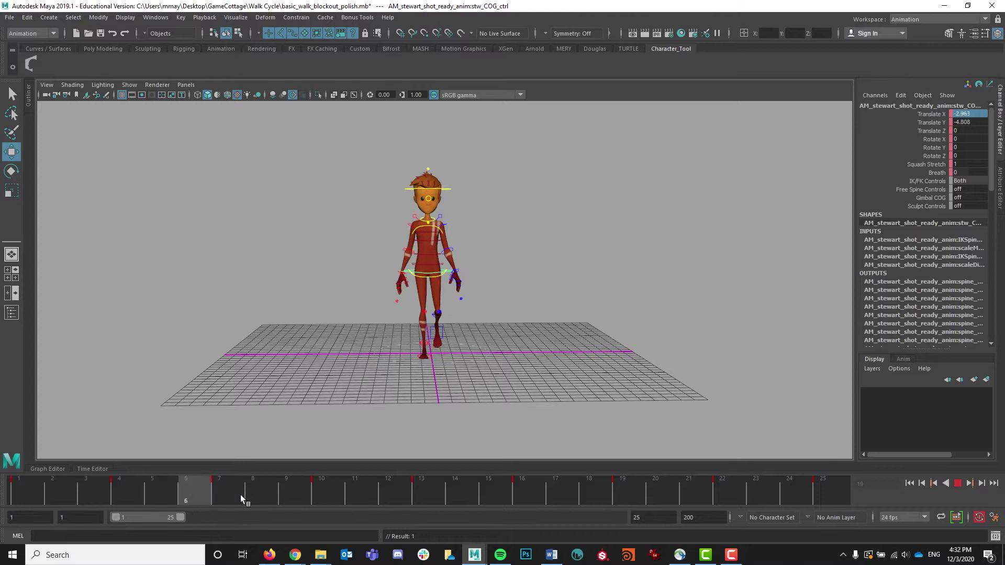
{"action": "left_click_drag", "start_coordinate": [249, 498], "coordinate": [116, 489]}
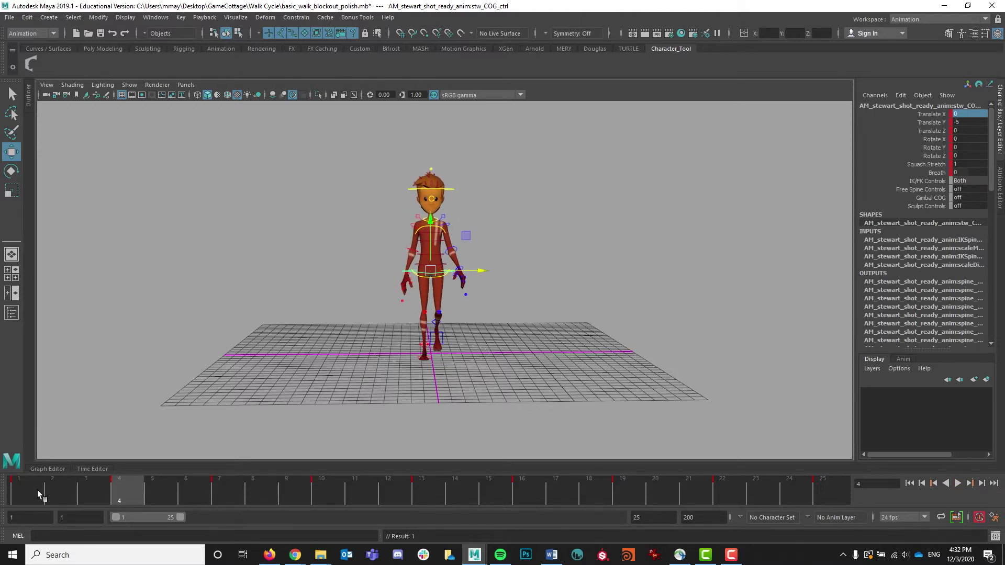
{"action": "key", "text": "alt+v"}
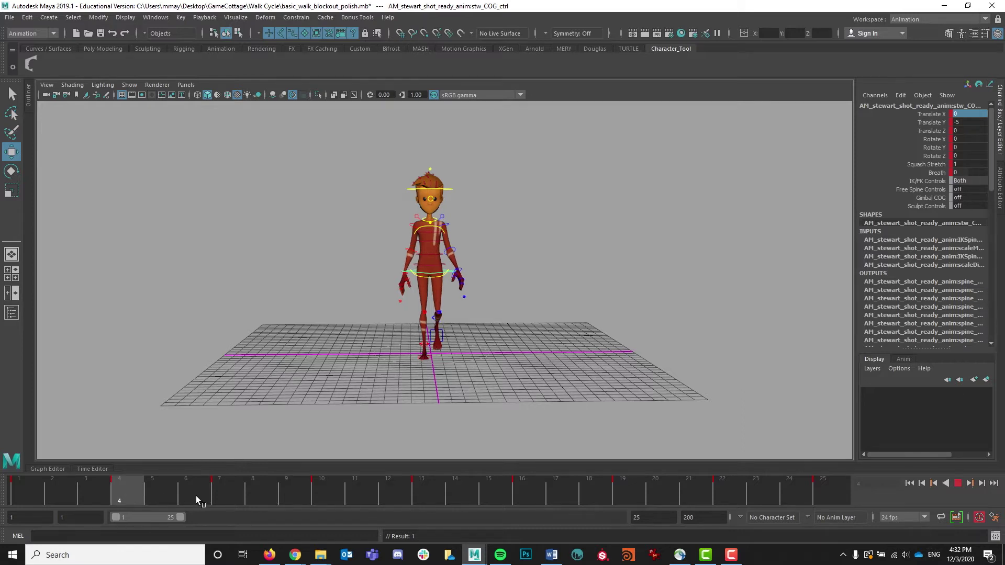
{"action": "left_click_drag", "start_coordinate": [472, 494], "coordinate": [37, 494]}
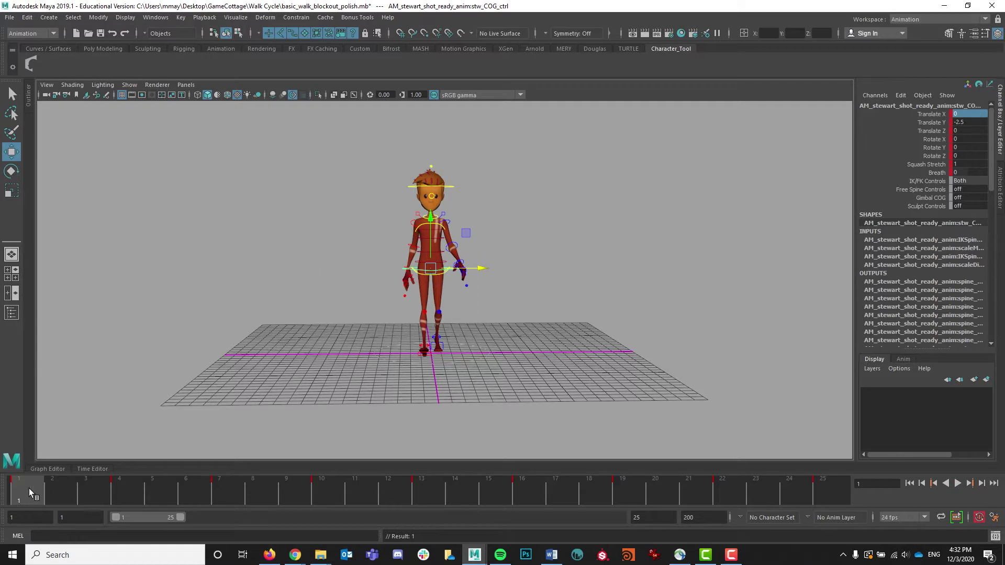
{"action": "key", "text": "alt+v"}
{"action": "key", "text": "alt+v"}
{"action": "left_click", "coordinate": [262, 292]}
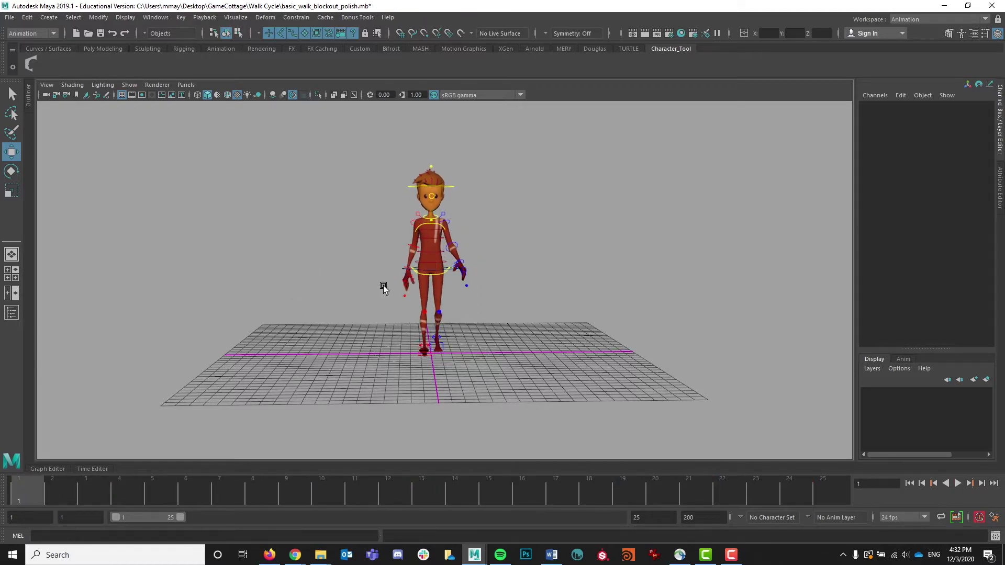
- Select the spine IK hip control and orbit to a side view of the walk
{"action": "left_click", "coordinate": [432, 277]}
{"action": "left_click_drag", "start_coordinate": [76, 346], "coordinate": [190, 336], "text": "alt"}
{"action": "left_click_drag", "start_coordinate": [262, 350], "coordinate": [282, 344], "text": "alt"}
{"action": "mouse_move", "coordinate": [30, 489]}
{"action": "left_mouse_down"}
{"action": "mouse_move", "coordinate": [693, 486]}
{"action": "mouse_move", "coordinate": [19, 488]}
{"action": "left_mouse_up"}
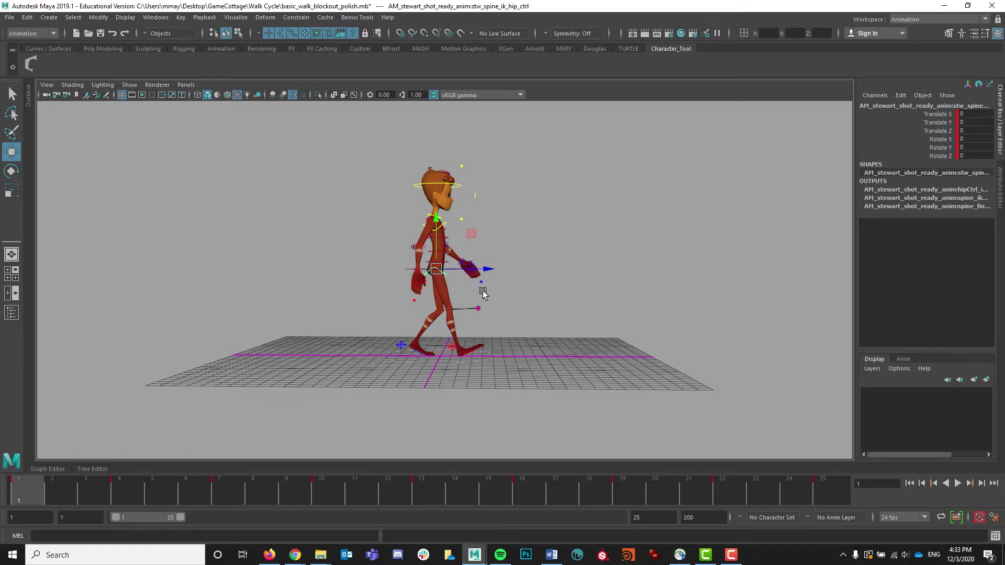
- Key the hip control's Rotate Y at 5 on frame 1
{"action": "key", "text": "e"}
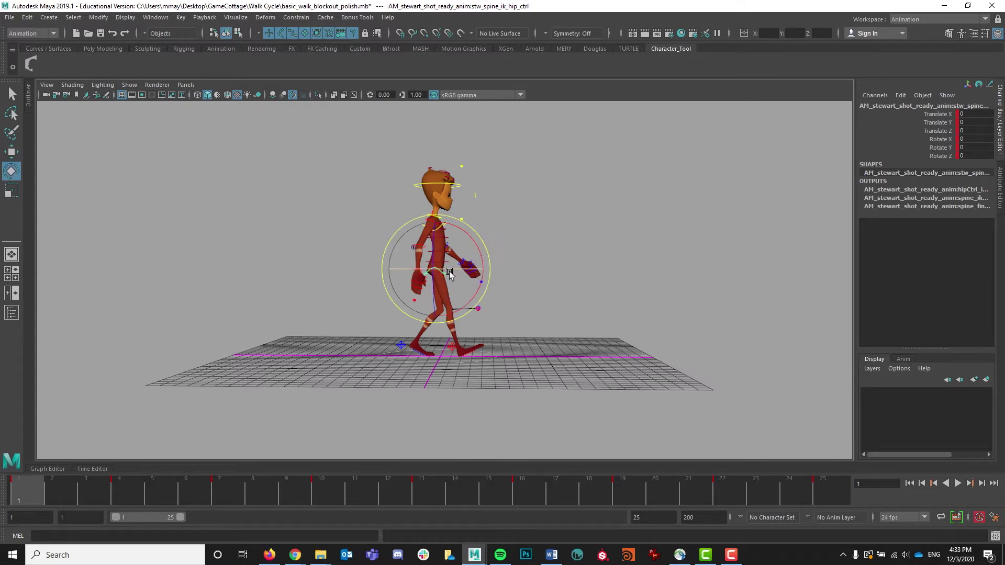
{"action": "left_click_drag", "start_coordinate": [448, 267], "coordinate": [453, 266]}
{"action": "left_click", "coordinate": [976, 147]}
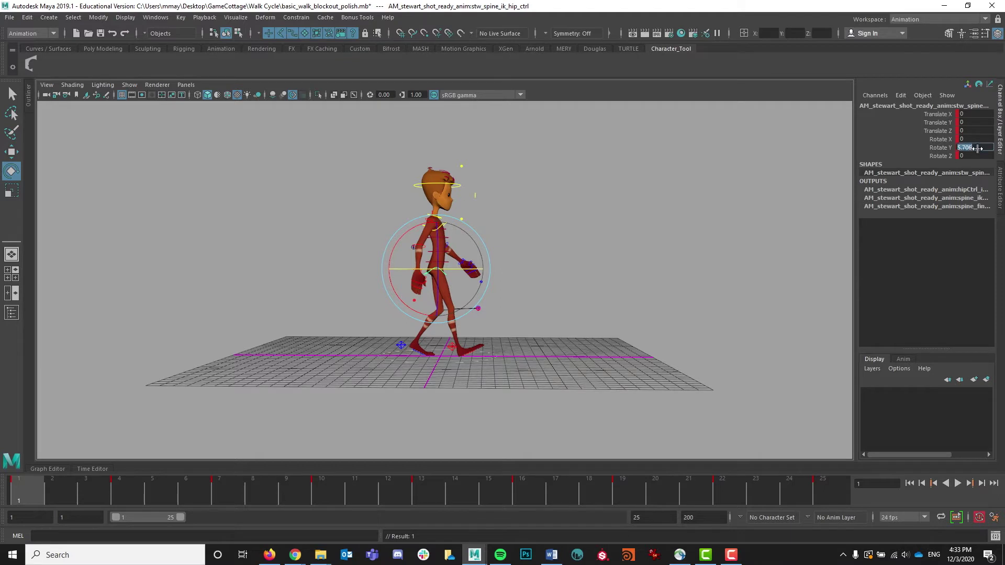
{"action": "key", "text": "Return"}
{"action": "key", "text": "alt+v"}
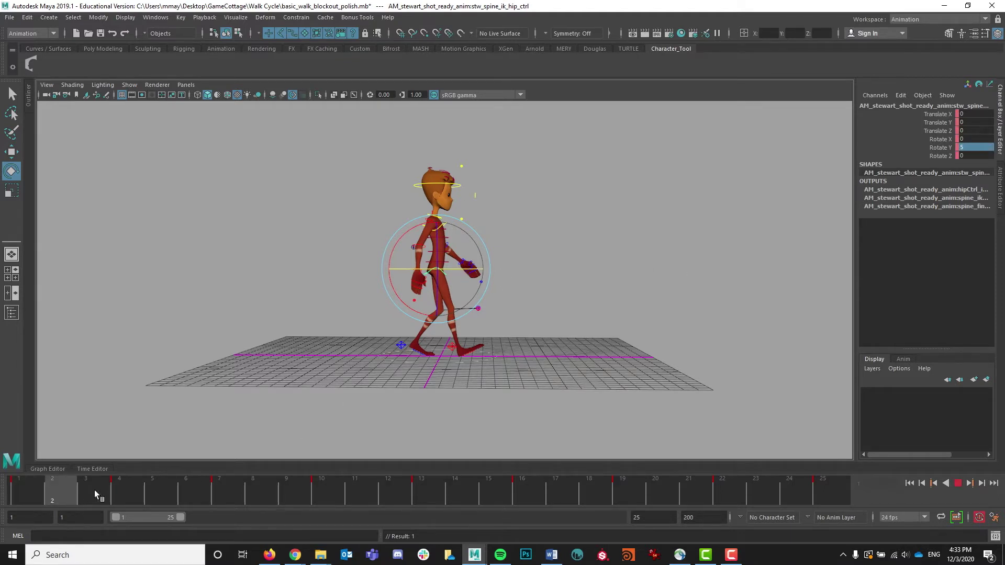
{"action": "key", "text": "alt+v"}
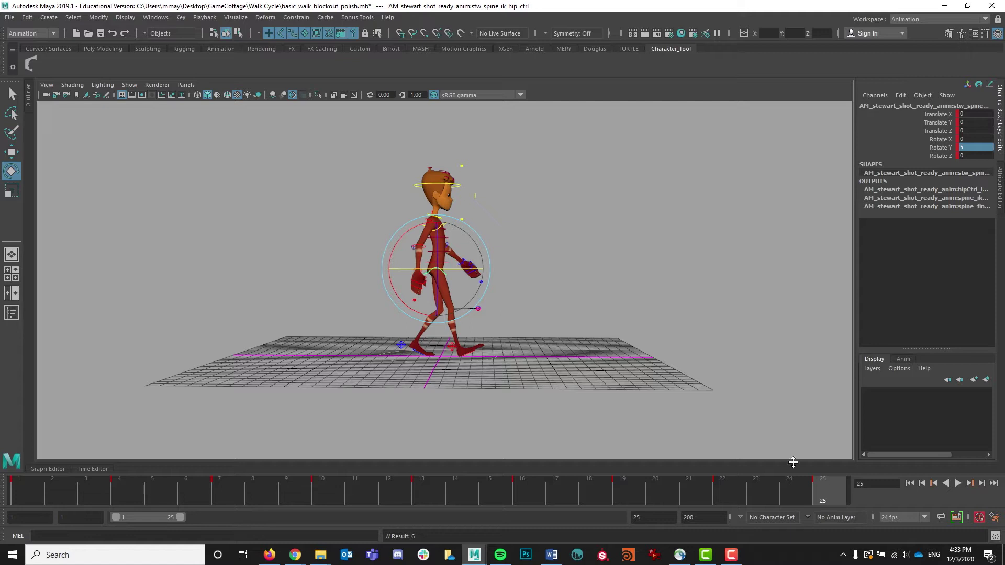
- Key the hip control's Rotate Y at -5 on frame 13
{"action": "left_click", "coordinate": [428, 492]}
{"action": "double_click", "coordinate": [967, 147]}
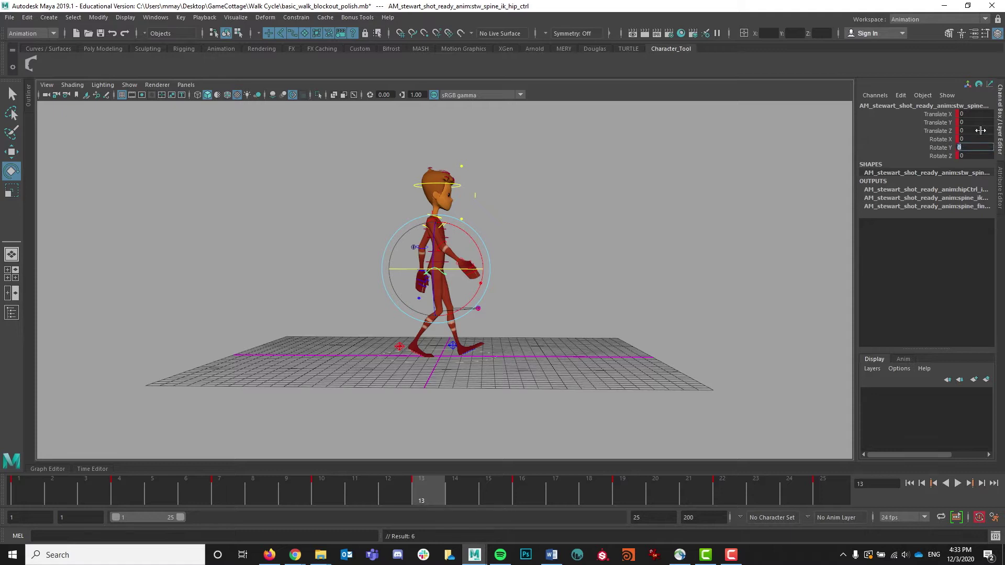
{"action": "key", "text": "Return"}
{"action": "double_click", "coordinate": [976, 146]}
{"action": "type", "text": "-5"}
{"action": "key", "text": "Return"}
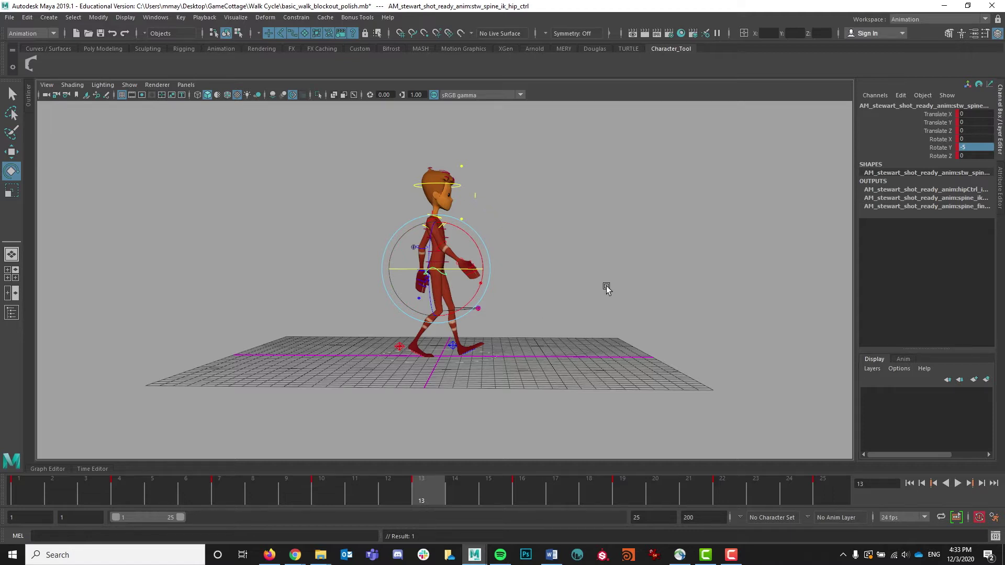
- Play back the hip twist and check the pose at frame 10
{"action": "left_click", "coordinate": [117, 500]}
{"action": "key", "text": "alt+v"}
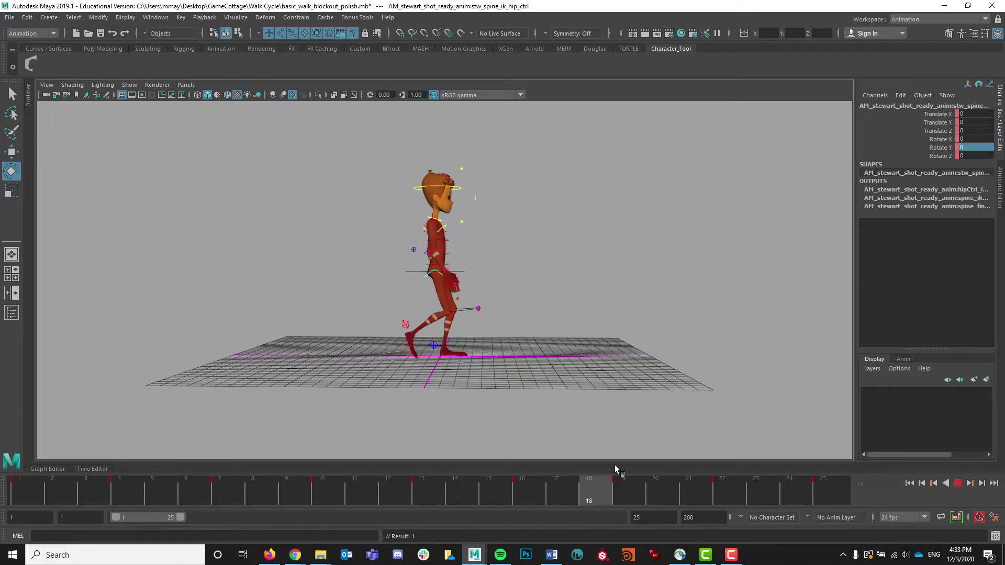
{"action": "key", "text": "alt+v"}
{"action": "key", "text": "alt+shift+v"}
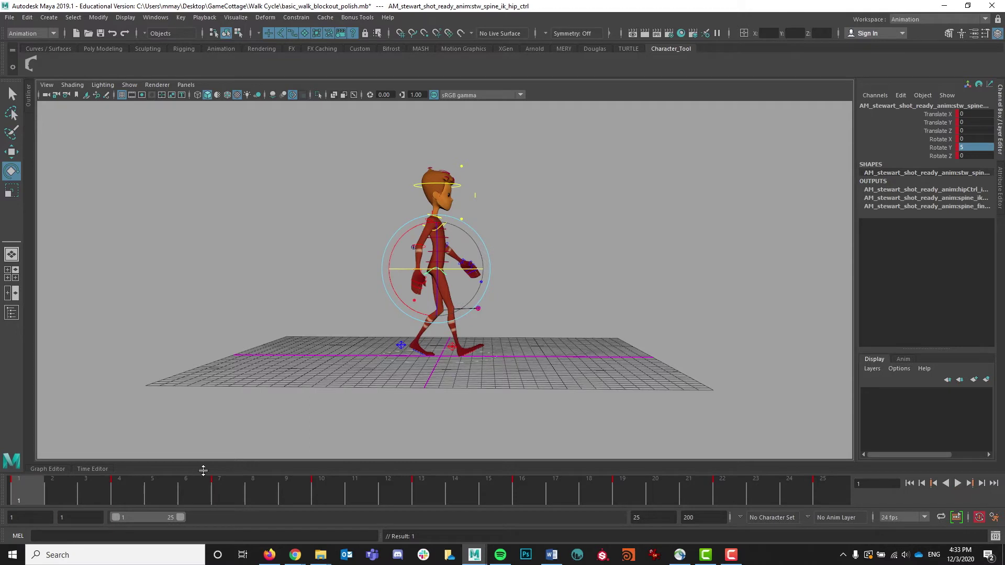
{"action": "left_click_drag", "start_coordinate": [32, 488], "coordinate": [313, 493]}
- From a front view, key the hip control's Rotate Z at -5 on frame 10
{"action": "left_click_drag", "start_coordinate": [589, 342], "coordinate": [465, 346], "text": "alt"}
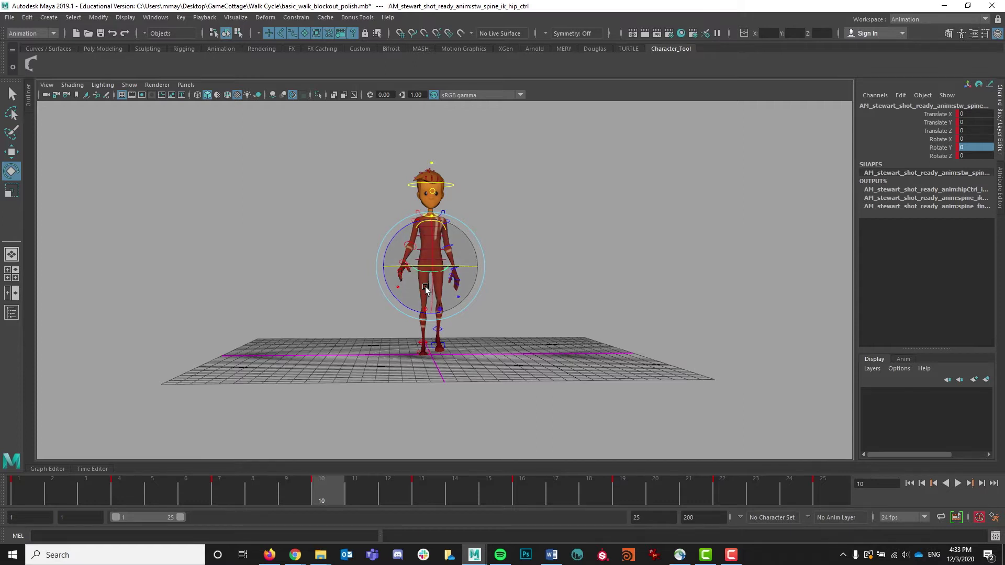
{"action": "left_click_drag", "start_coordinate": [390, 240], "coordinate": [394, 238]}
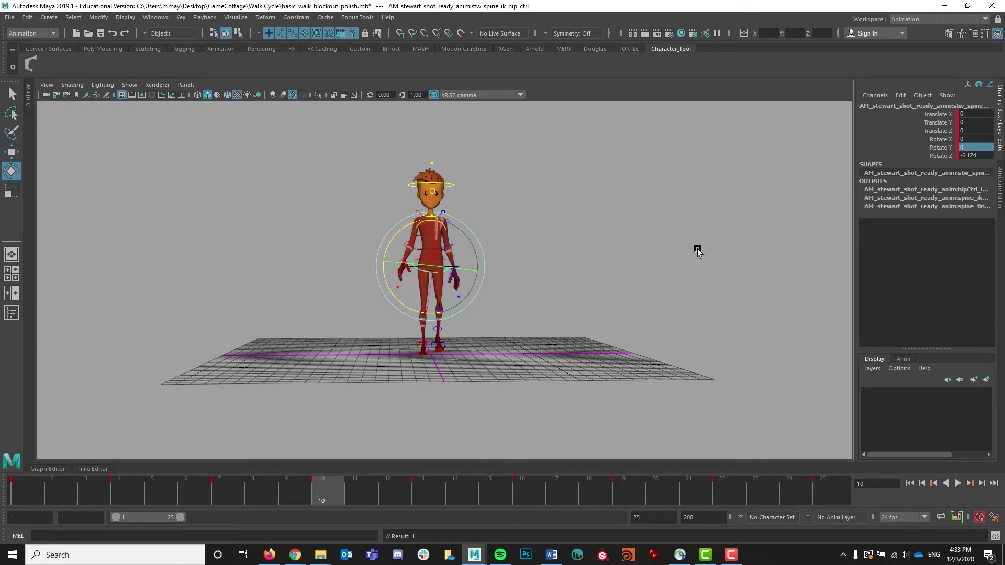
{"action": "double_click", "coordinate": [986, 155]}
{"action": "type", "text": "-5"}
{"action": "key", "text": "Return"}
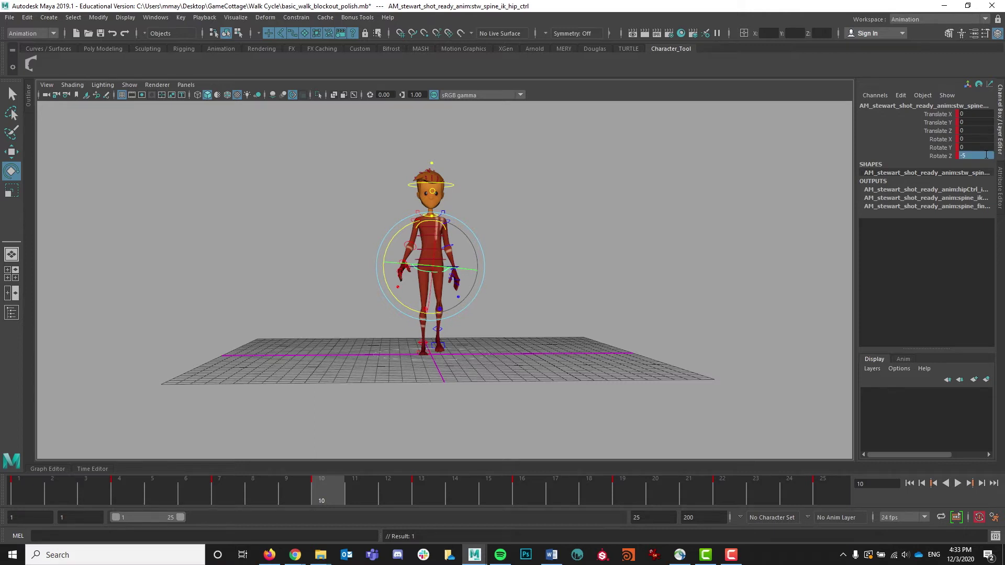
- Key Rotate Z at 5 on frame 22, then return to frame 10 to check the tilt
{"action": "left_click", "coordinate": [722, 491]}
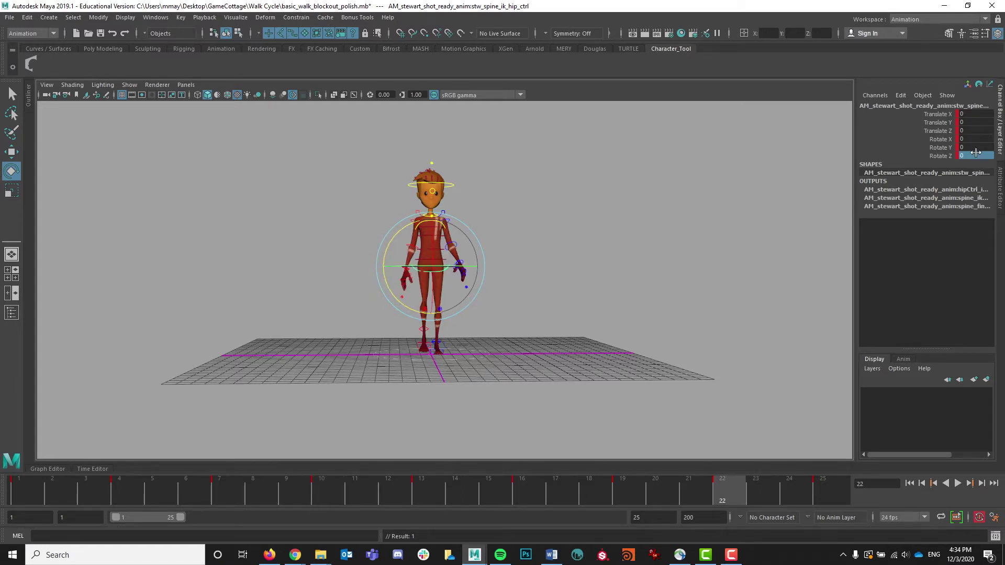
{"action": "left_click", "coordinate": [976, 155]}
{"action": "type", "text": "5"}
{"action": "key", "text": "Return"}
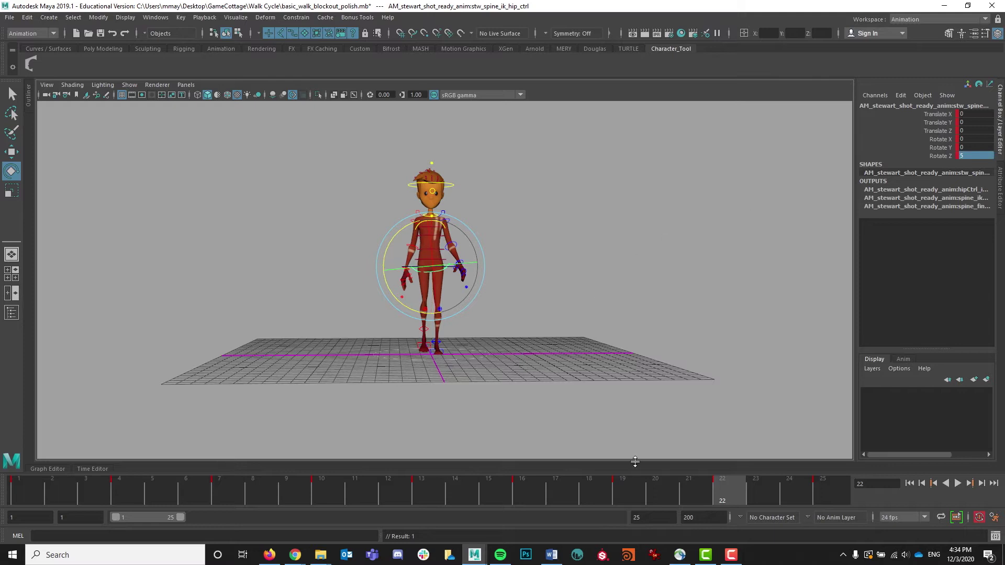
{"action": "left_click", "coordinate": [328, 489]}
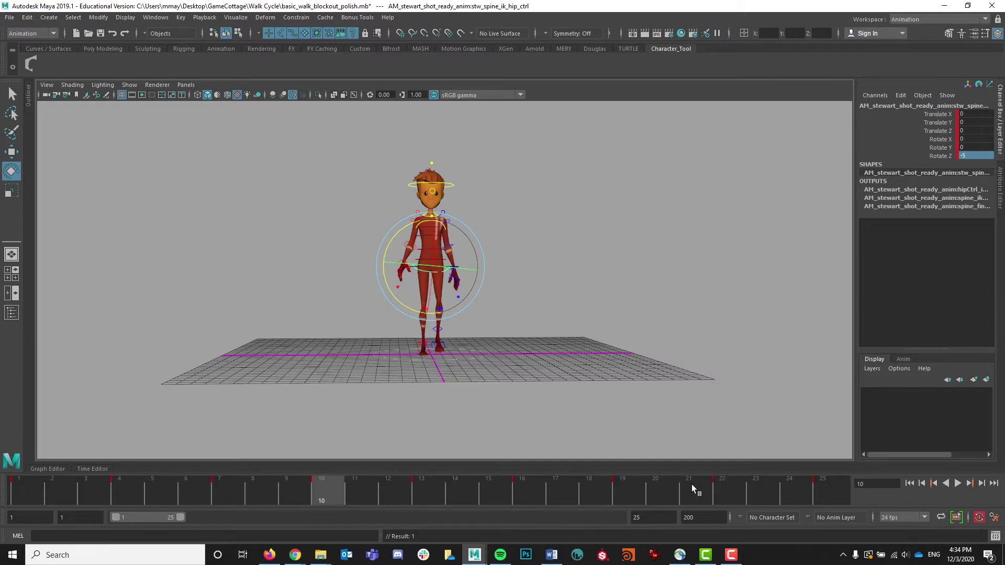